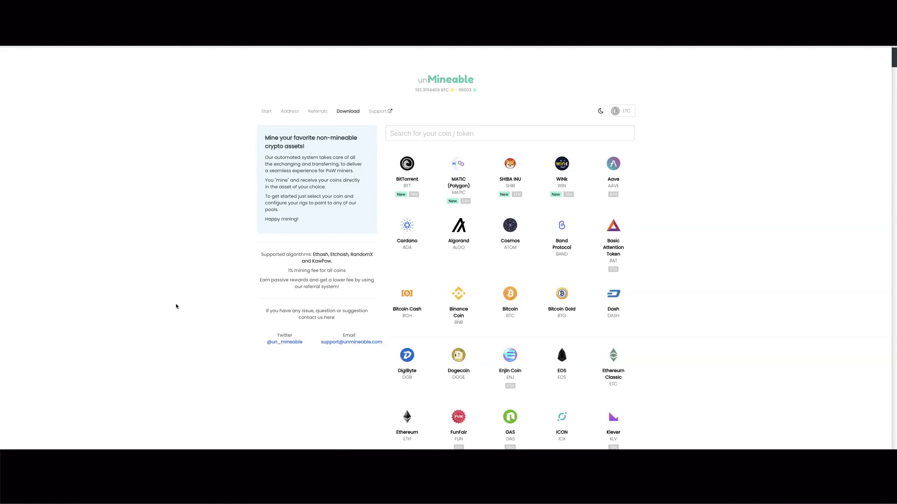
- Look through the catalogue of supported coins and tokens on the unMineable site
scroll(357, 265, down, 8)
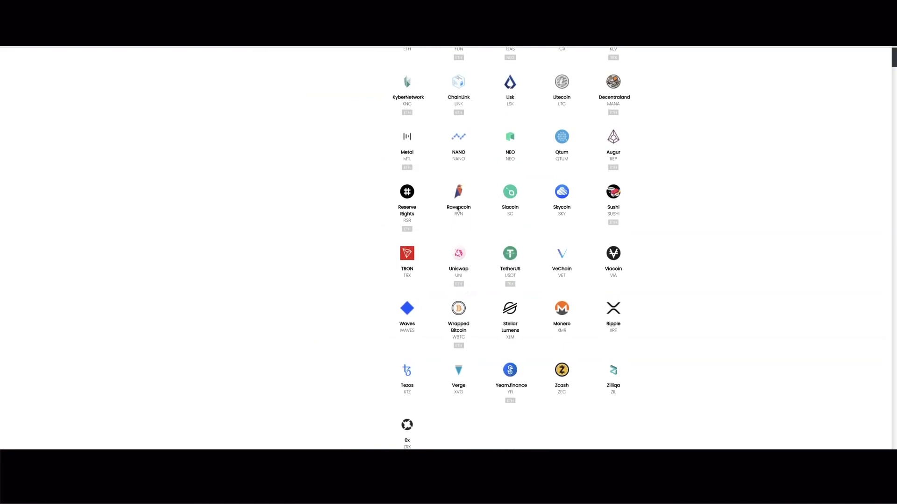
scroll(610, 183, up, 10)
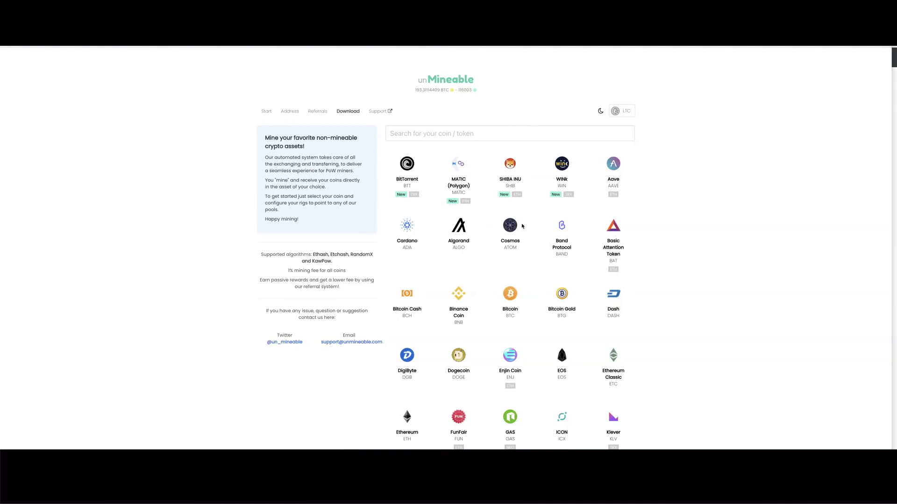
scroll(473, 299, down, 2)
scroll(473, 301, down, 5)
scroll(473, 301, up, 8)
scroll(473, 301, down, 3)
scroll(474, 300, up, 3)
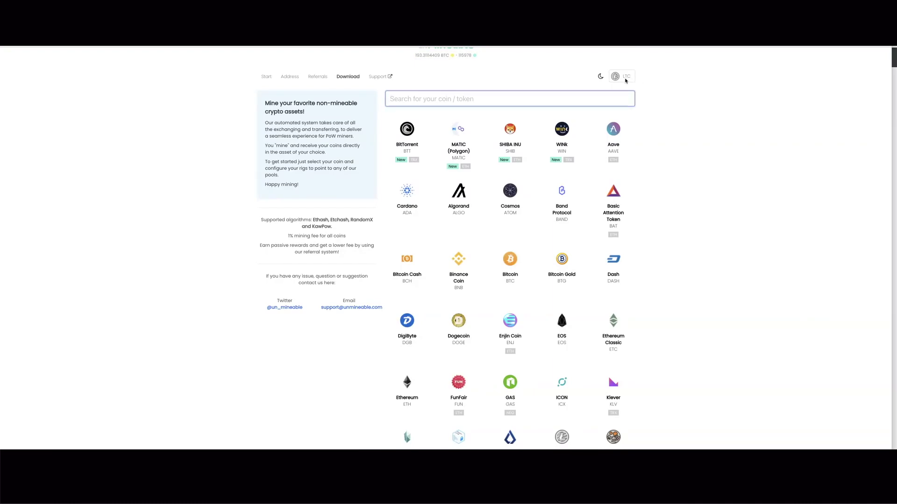
scroll(681, 161, up, 1)
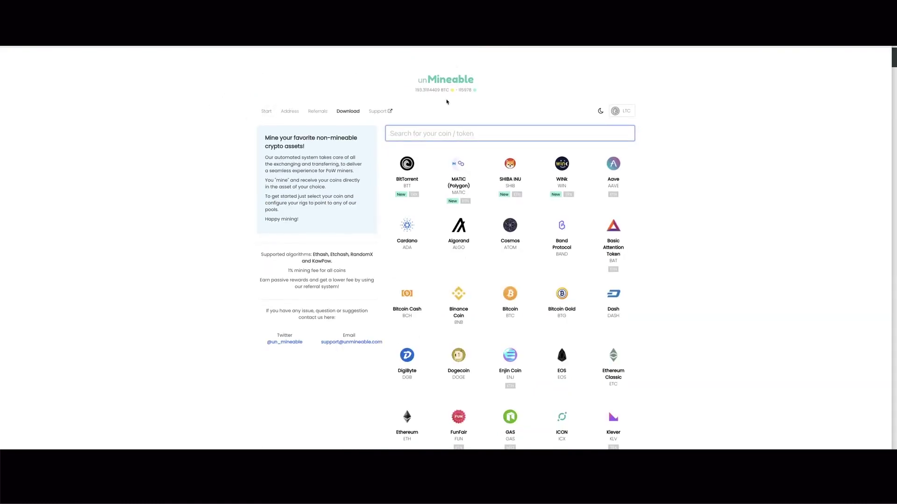
- Open the LTC mining setup page, compare the Ethash, Etchash, RandomX and KawPow algorithms, and select RandomX
click(262, 112)
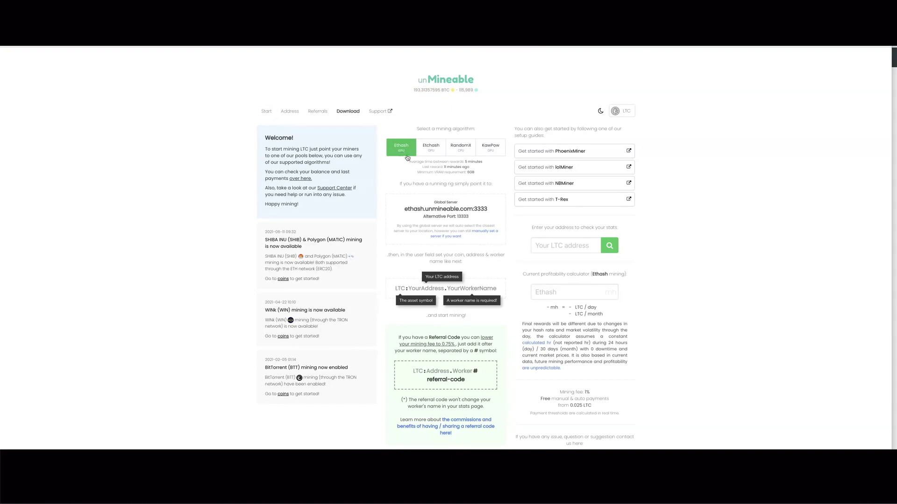
drag(419, 173, 461, 173)
click(431, 147)
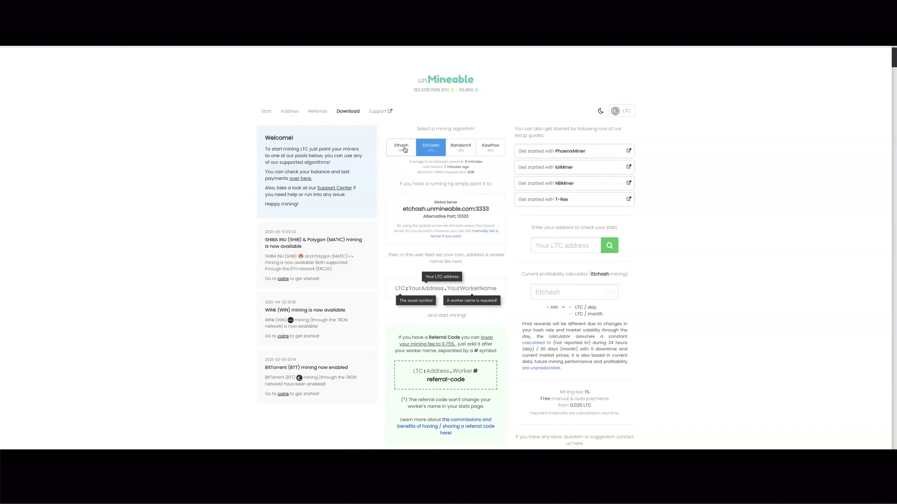
click(461, 148)
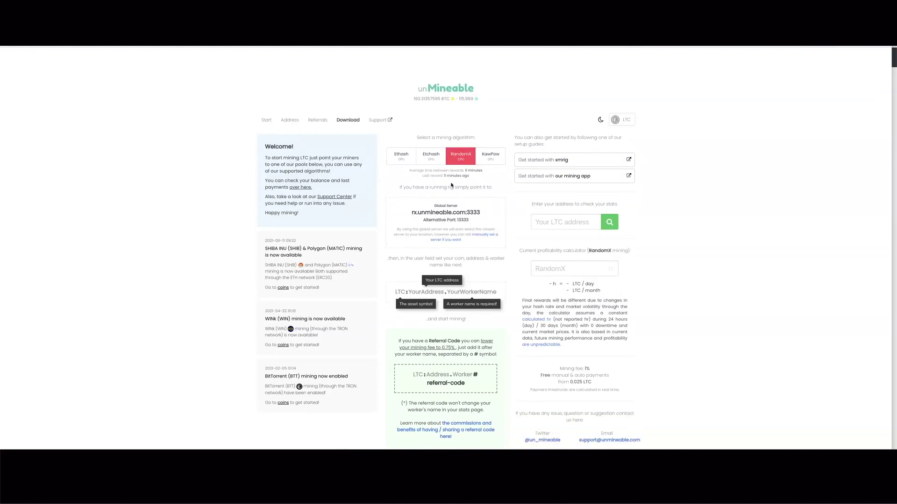
click(496, 161)
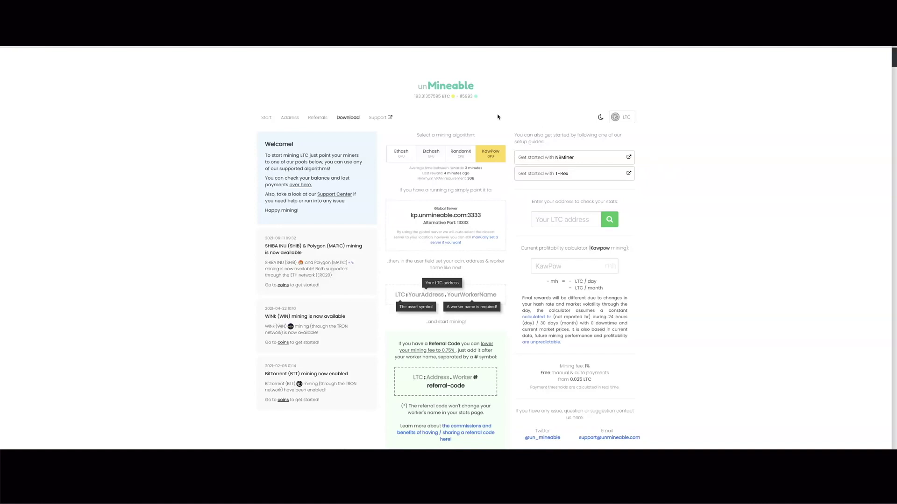
click(461, 156)
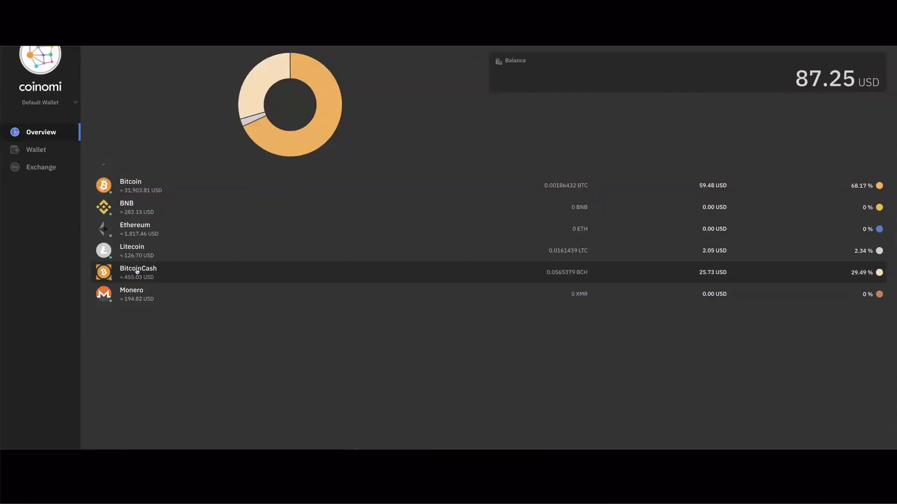
- Open the Litecoin wallet in Coinomi and display its receiving address
click(137, 249)
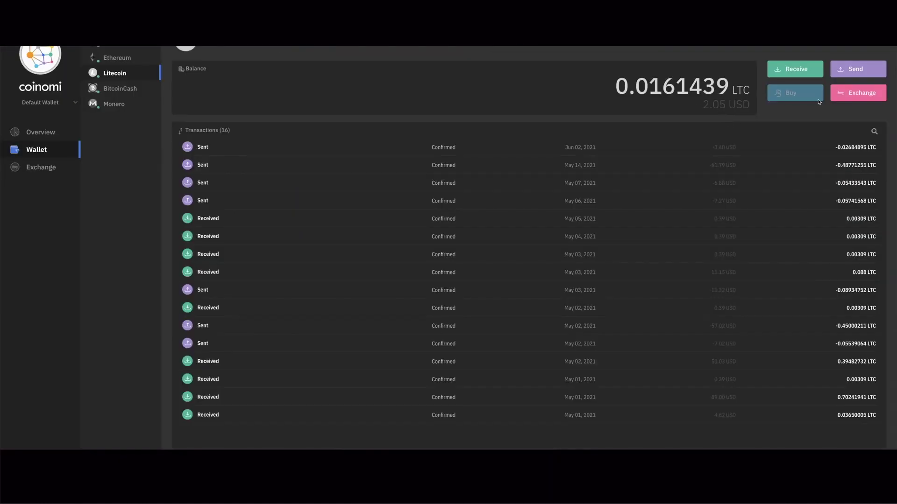
click(805, 74)
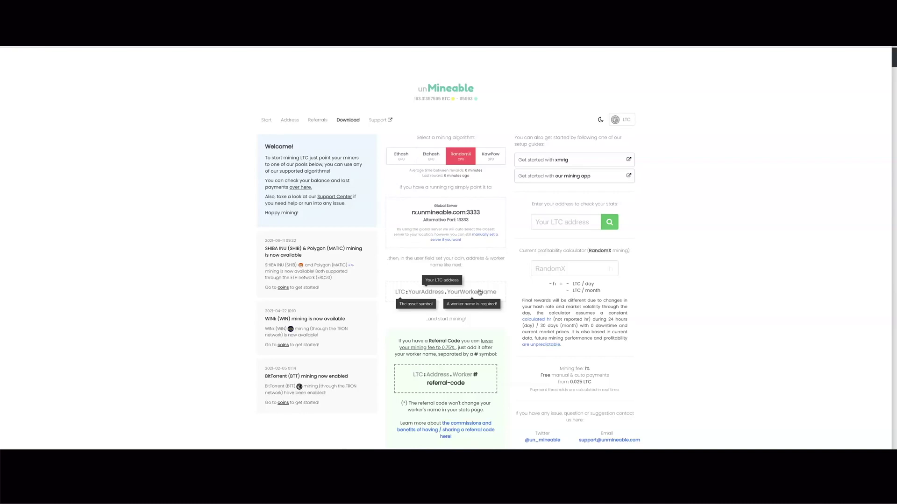
- Open the xmrig setup guide from the LTC RandomX page and read its download, start.bat and config.json sections
mouse_move(451, 384)
mouse_move(432, 373)
click(567, 161)
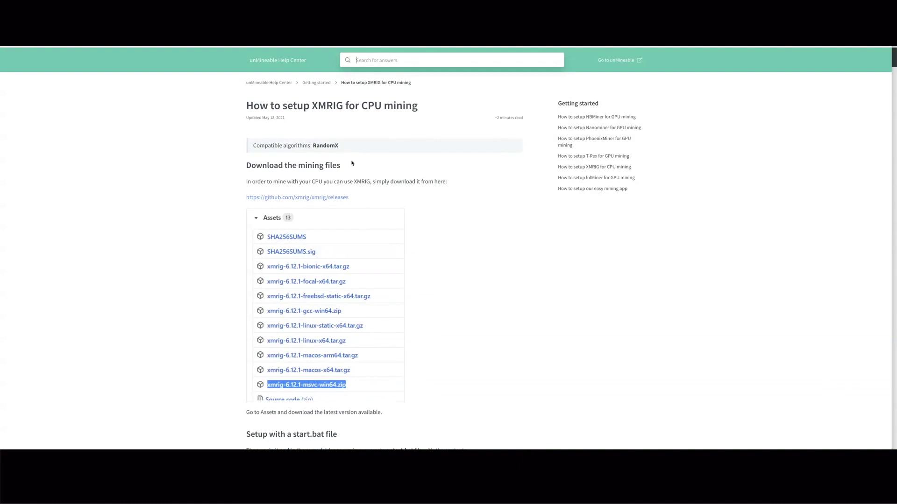
scroll(186, 252, down, 2)
scroll(266, 238, down, 3)
scroll(281, 239, down, 2)
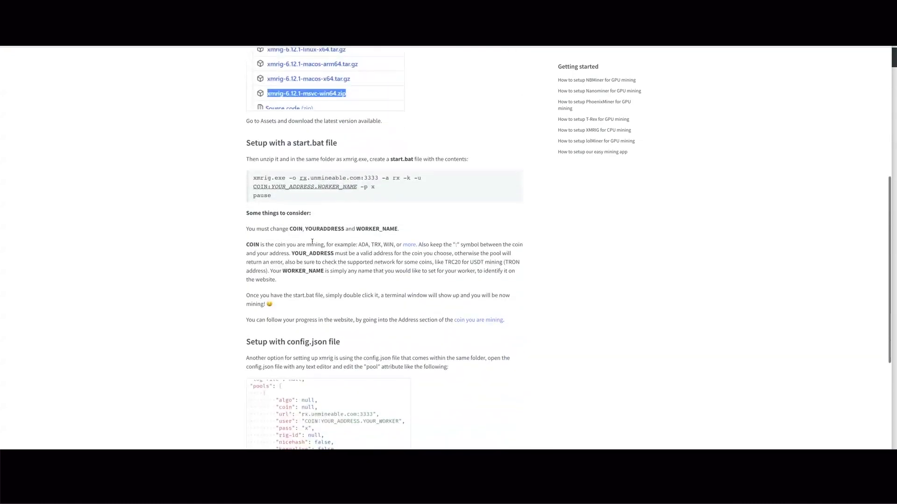
scroll(275, 279, down, 4)
scroll(275, 279, down, 1)
scroll(275, 280, up, 1)
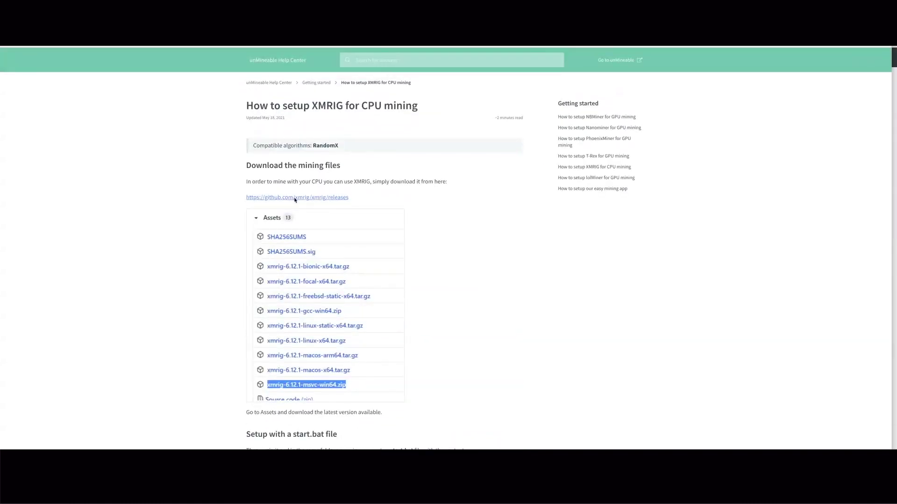
- Open the XMRig GitHub releases page and examine the v6.12.2 notes and downloadable assets
click(295, 198)
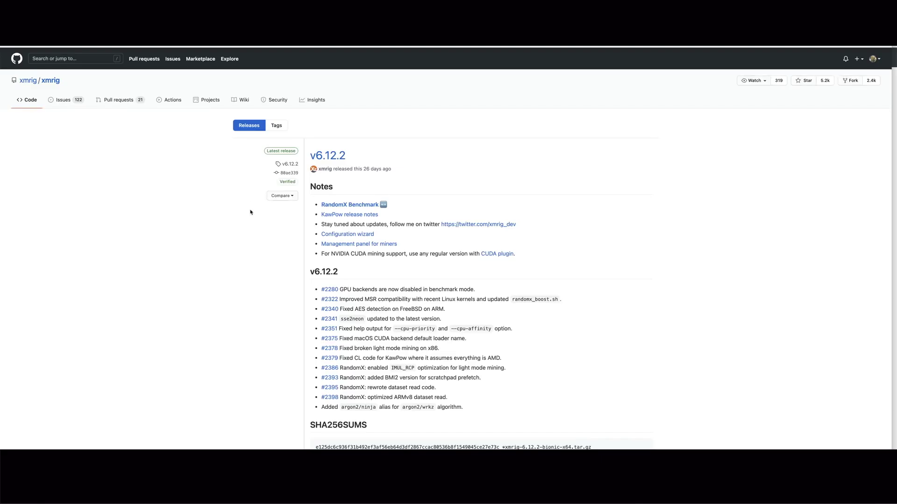
scroll(465, 190, down, 1)
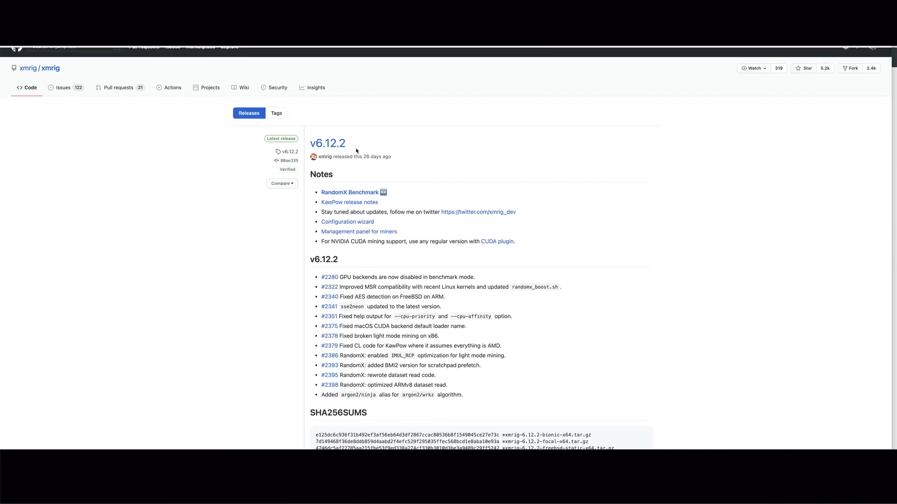
scroll(435, 221, down, 5)
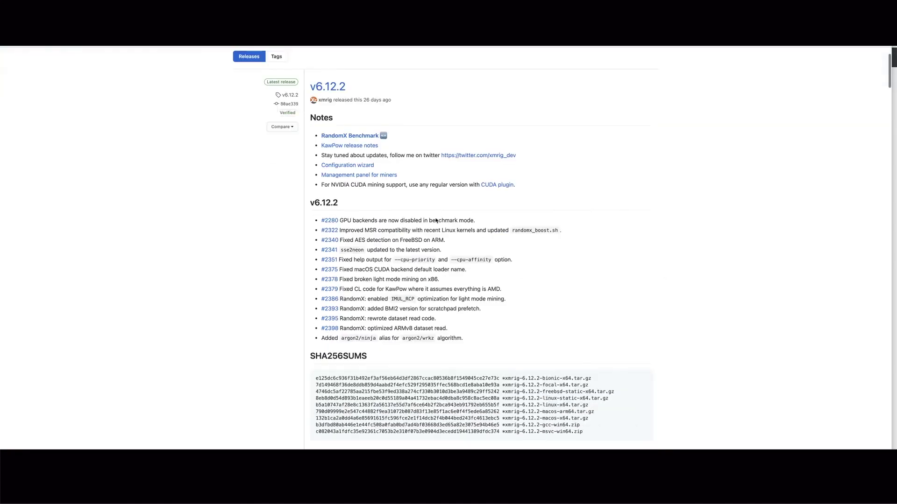
scroll(436, 221, down, 6)
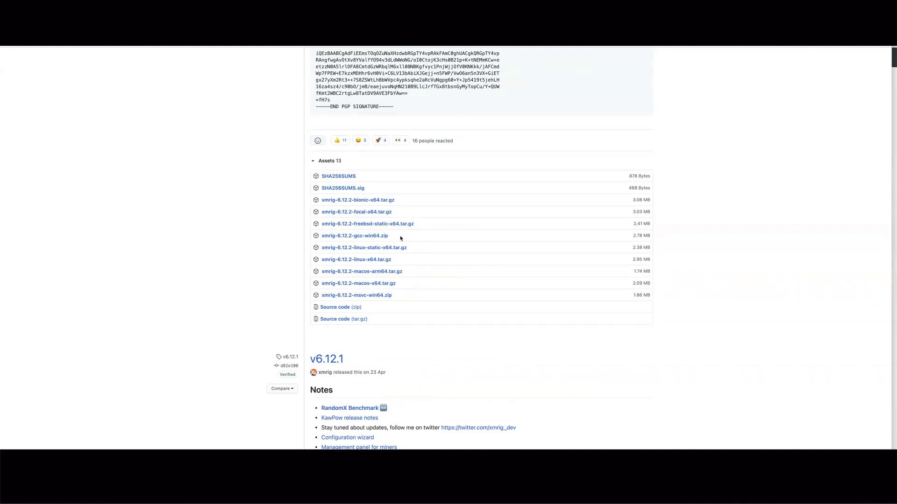
scroll(395, 274, up, 1)
scroll(395, 274, up, 3)
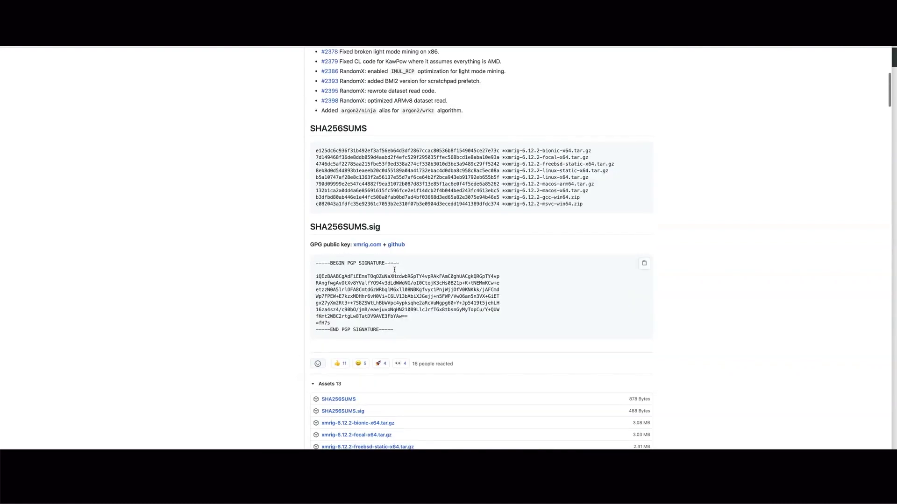
scroll(395, 272, up, 6)
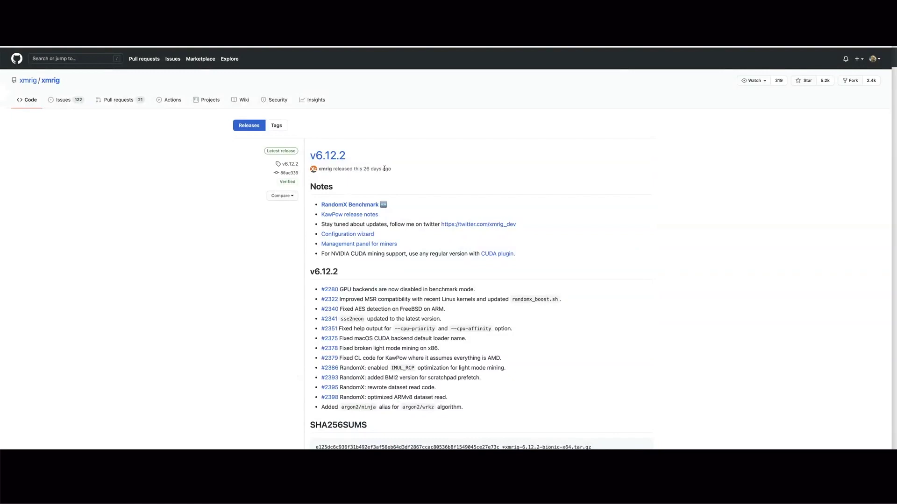
scroll(430, 221, down, 1)
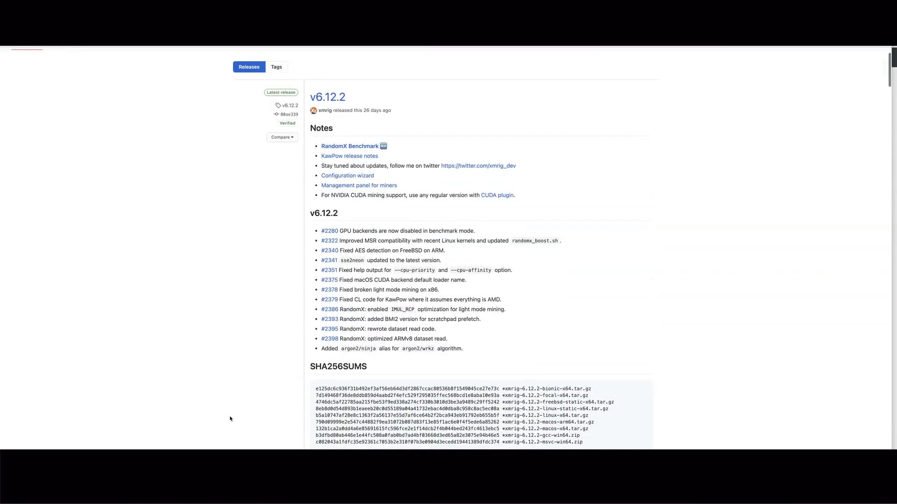
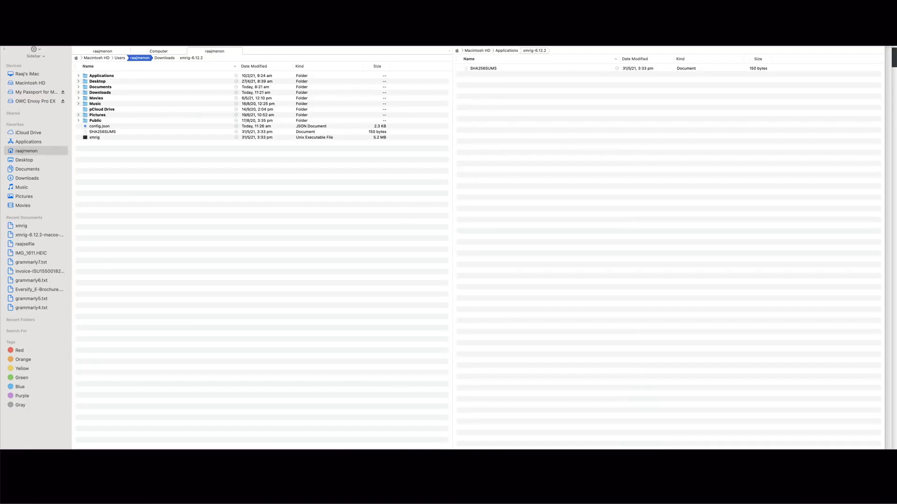
- Open config.json from the home folder in a text editor, examine its pools section, close it and return to the browser
click(95, 127)
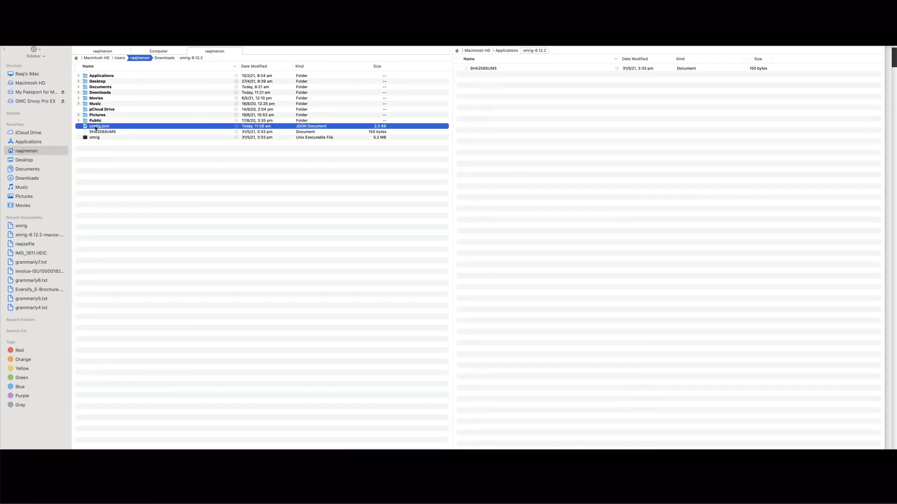
right_click(96, 127)
mouse_move(114, 137)
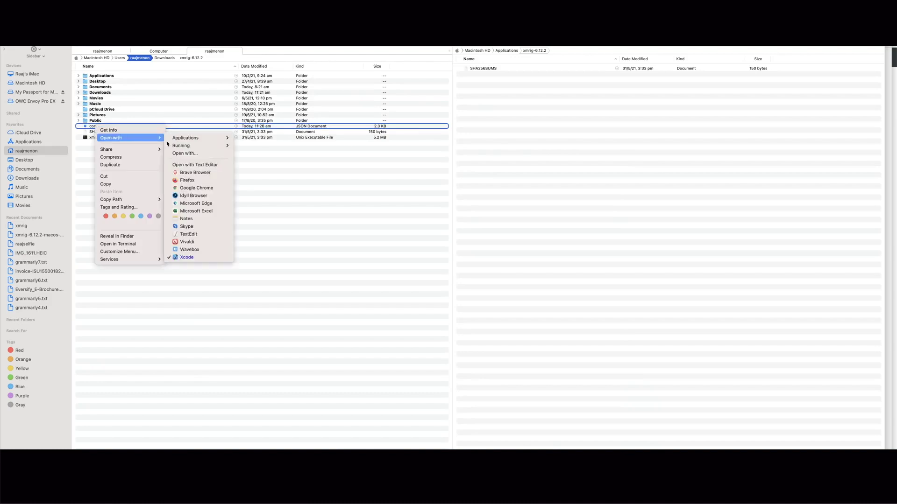
click(183, 165)
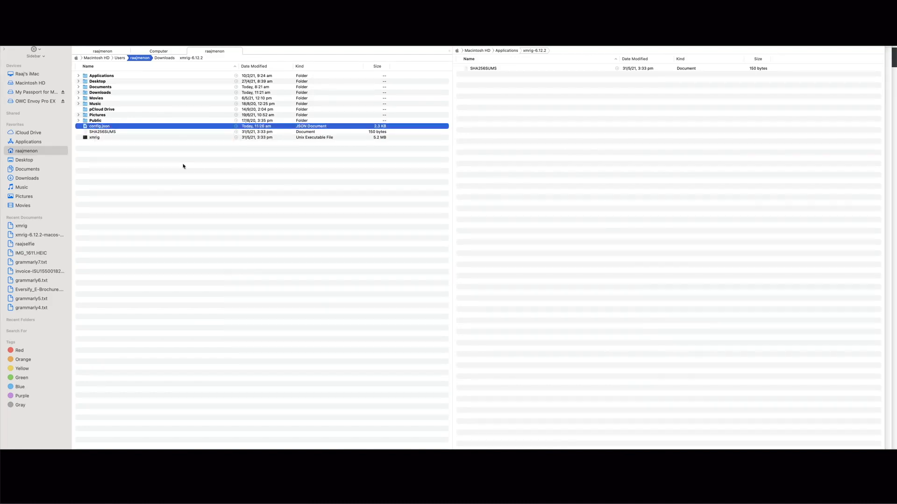
scroll(350, 345, down, 10)
scroll(349, 345, down, 10)
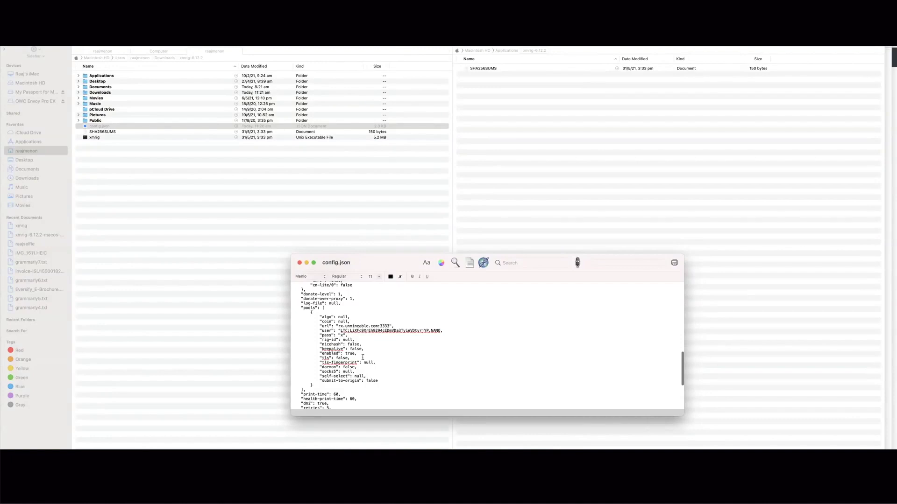
click(299, 263)
key(super+Tab)
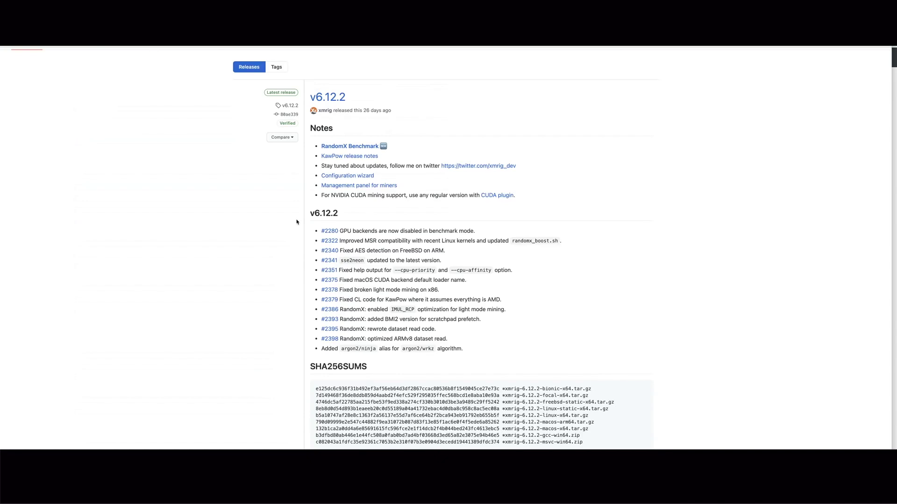
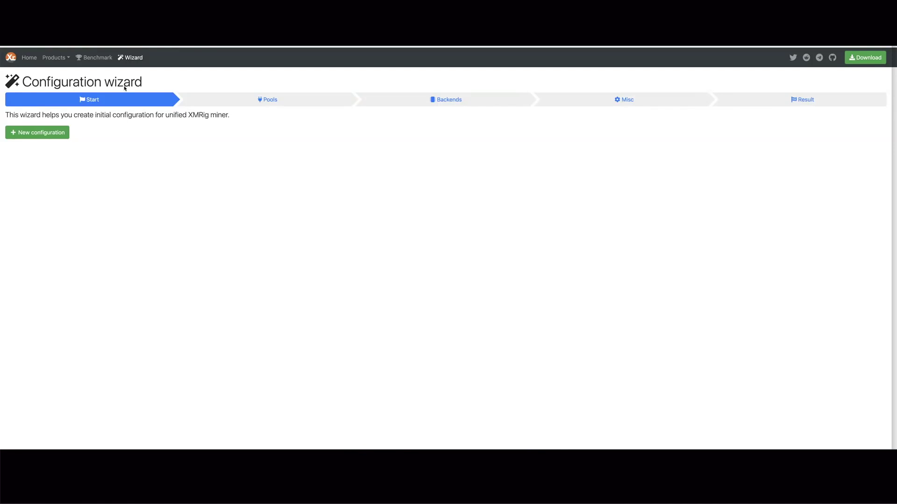
- Start a new configuration in the XMRig wizard and open the form for adding a custom pool
click(41, 135)
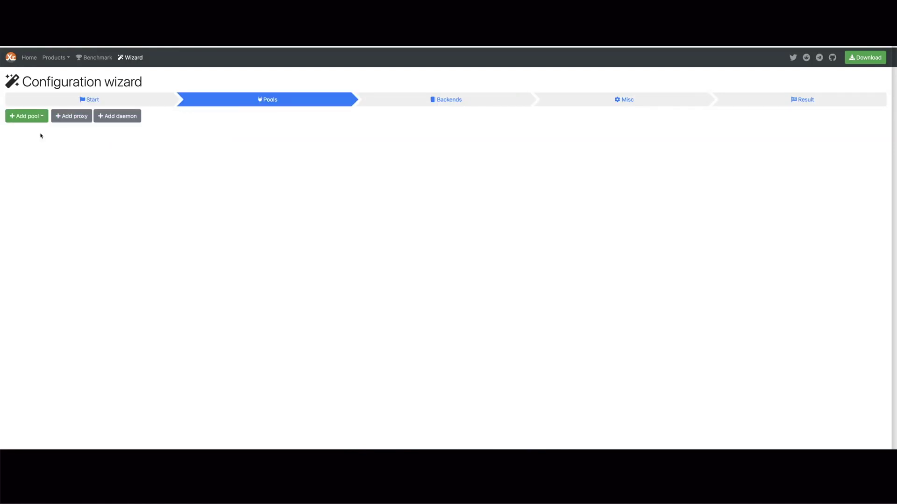
click(33, 117)
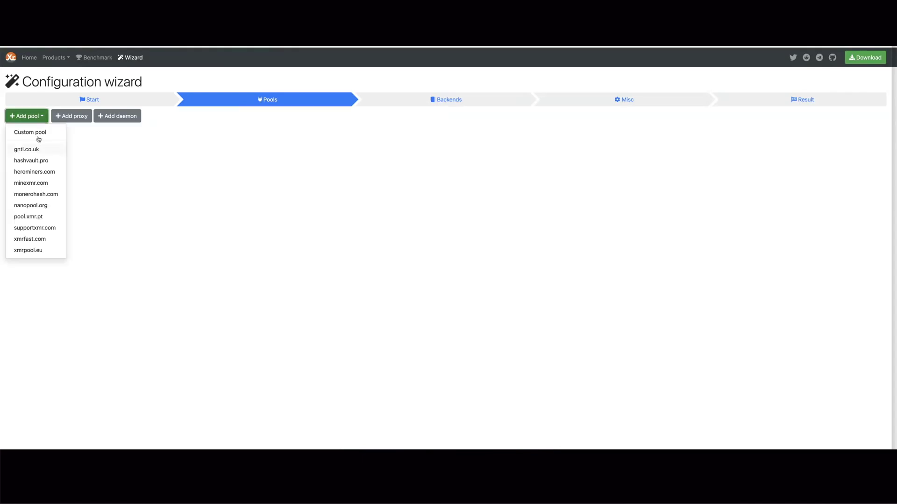
click(32, 133)
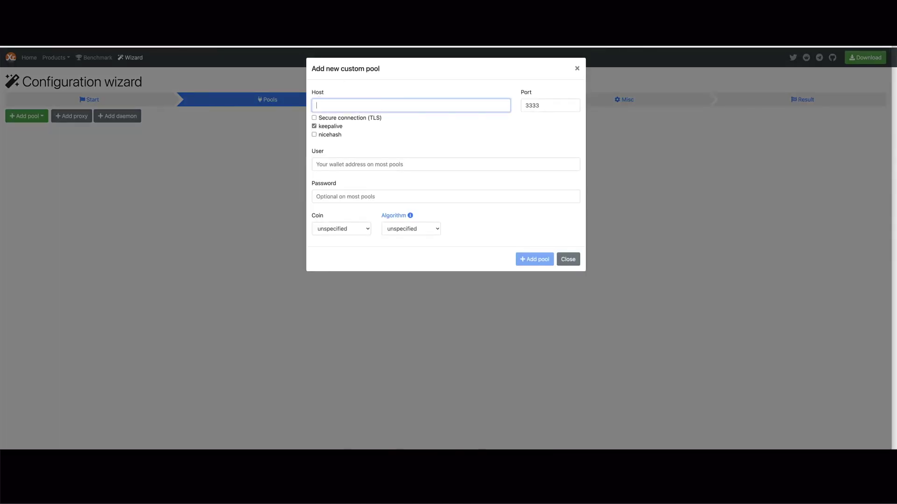
- Copy the RandomX global server address from unMineable and set the custom pool's host to rx.unmineable.com, keeping port 3333
key(ctrl+Tab)
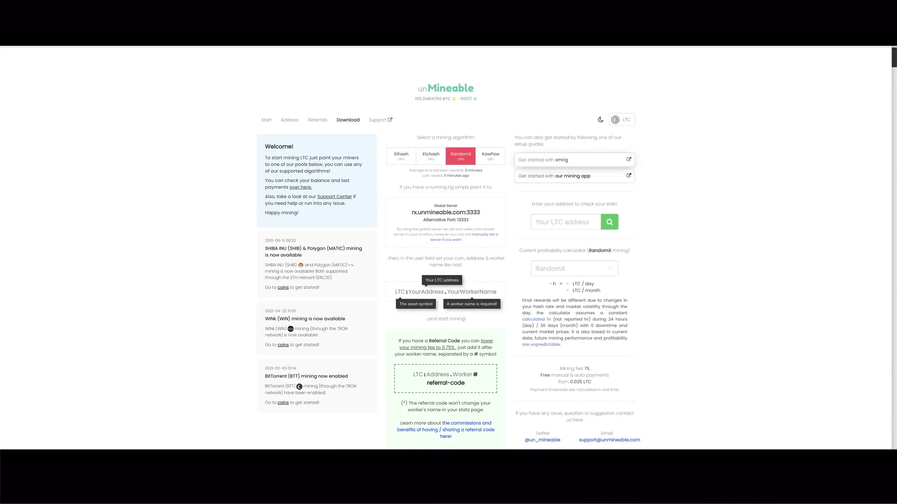
click(444, 214)
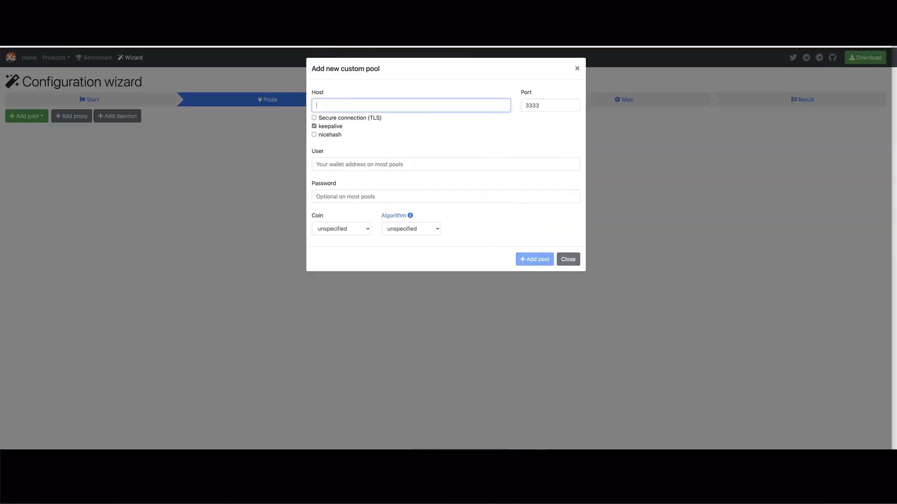
key(ctrl+v)
key(BackSpace)
key(BackSpace)
key(BackSpace)
key(BackSpace)
- Fill the pool's User field with the Litecoin wallet address prefixed by "LTC:"
click(364, 163)
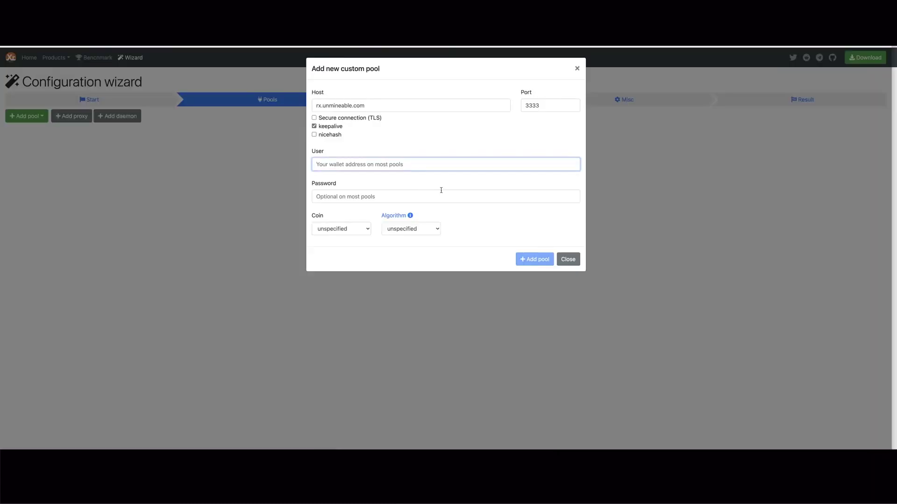
key(ctrl+v)
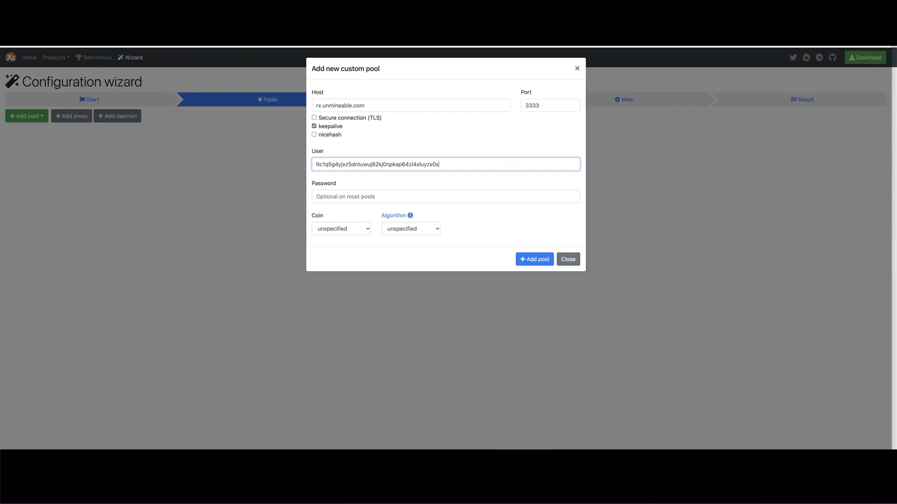
click(315, 164)
text(l)
text(LTC)
text(:)
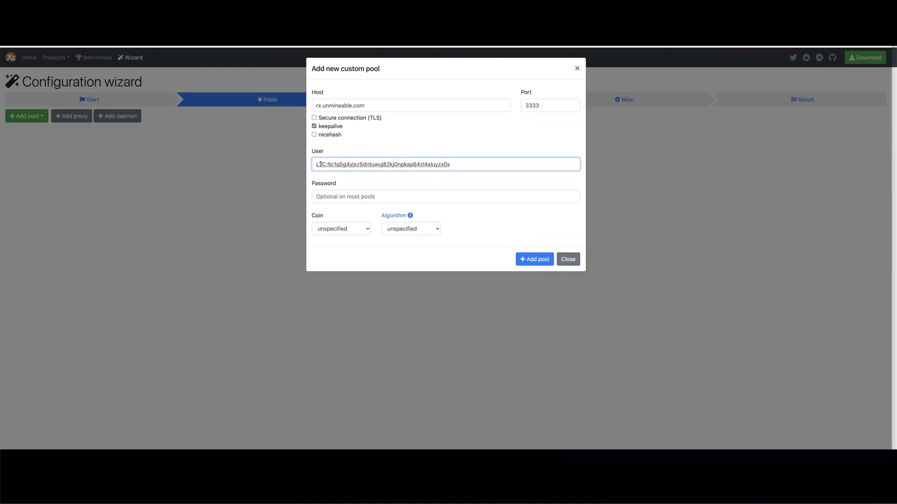
- Append .NANO1 as the worker name after the wallet address and add the custom pool
click(461, 163)
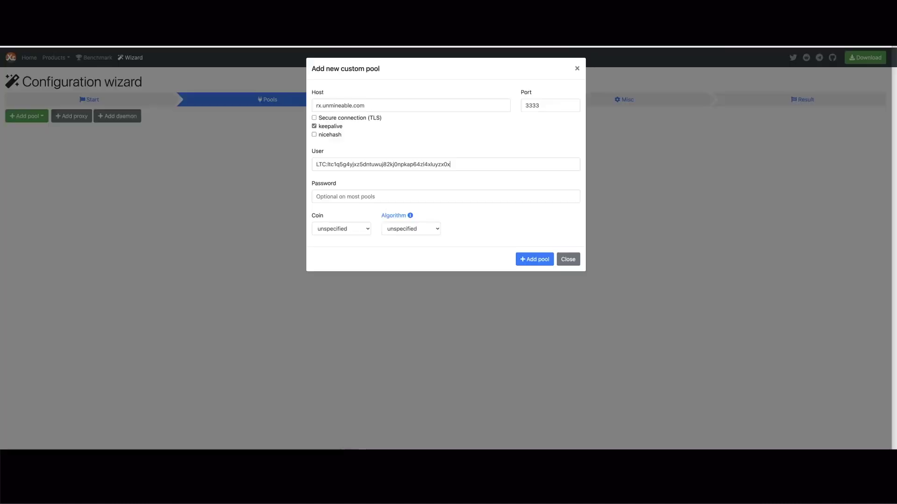
click(346, 164)
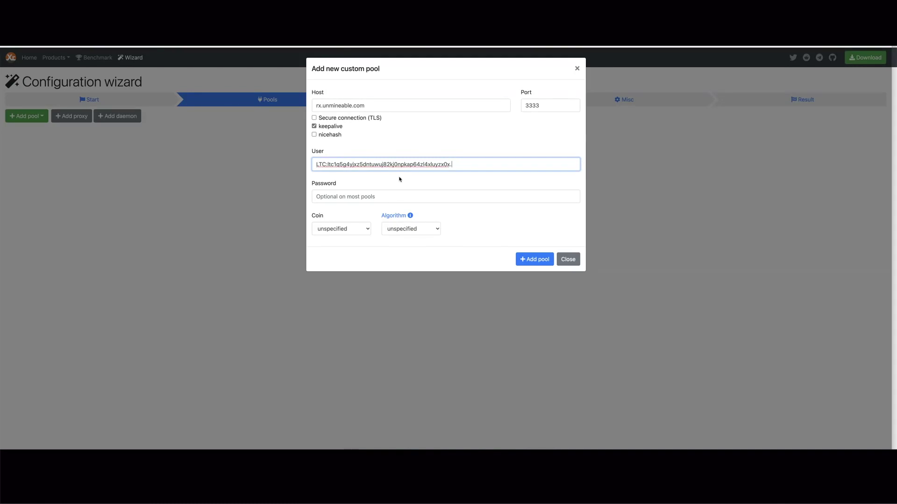
text(NANO1)
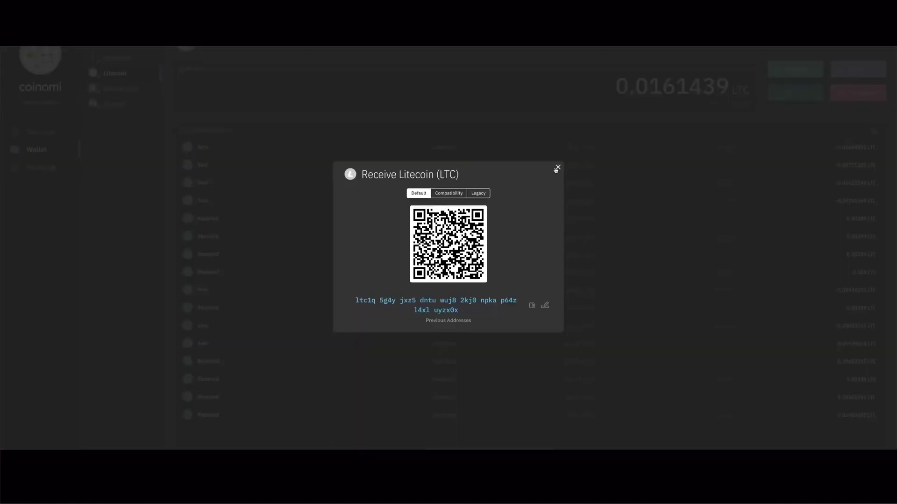
click(557, 168)
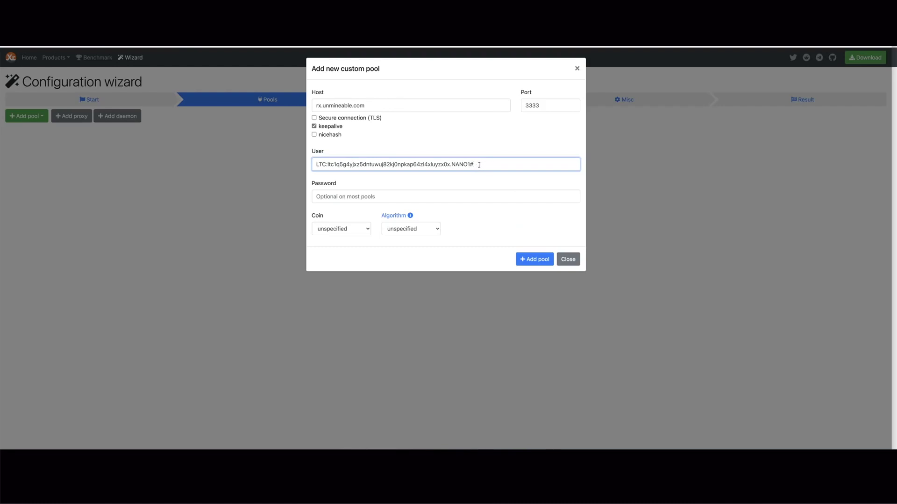
click(534, 259)
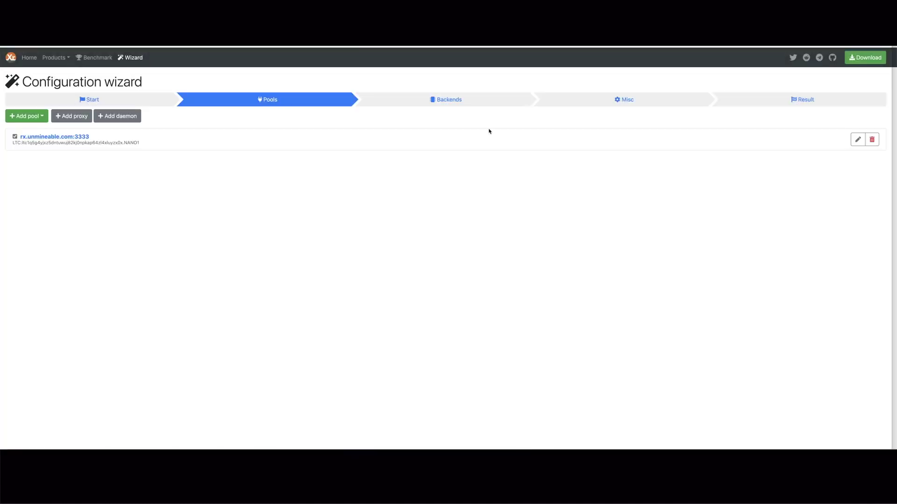
- Keep the default Backends and Misc settings, display the wizard's result and select the generated macOS command line
click(443, 101)
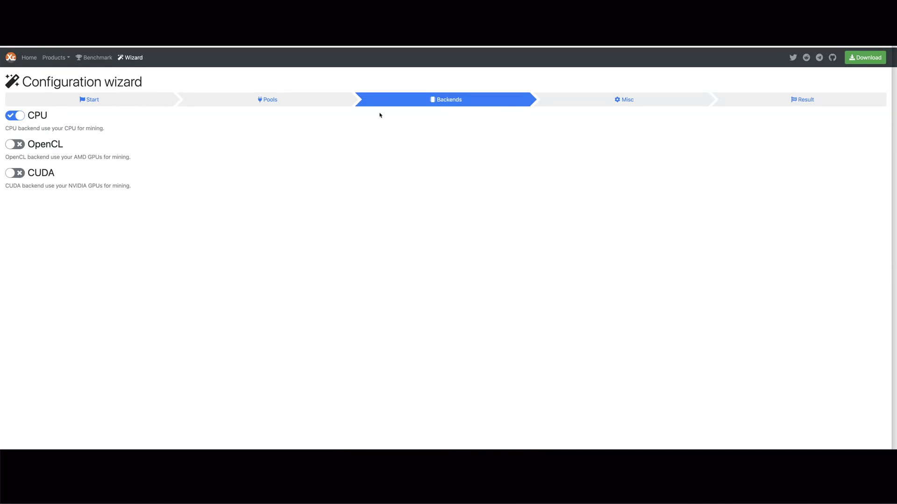
click(623, 99)
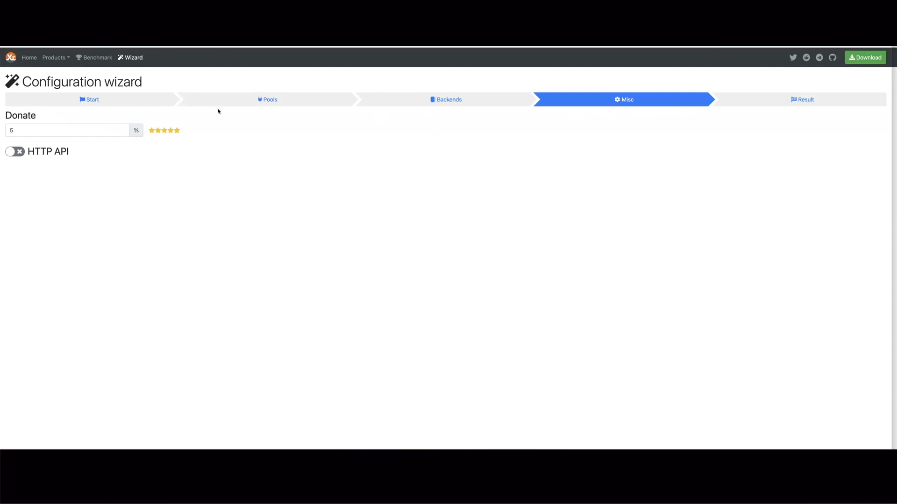
click(783, 101)
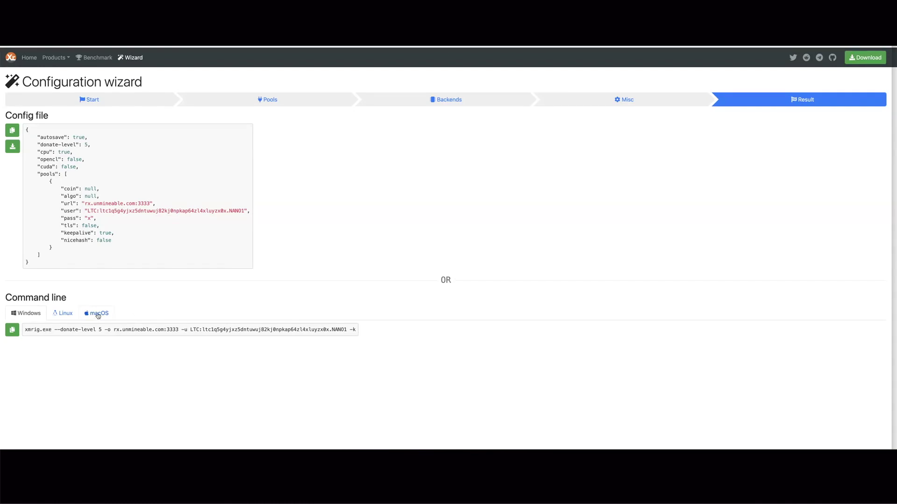
click(98, 315)
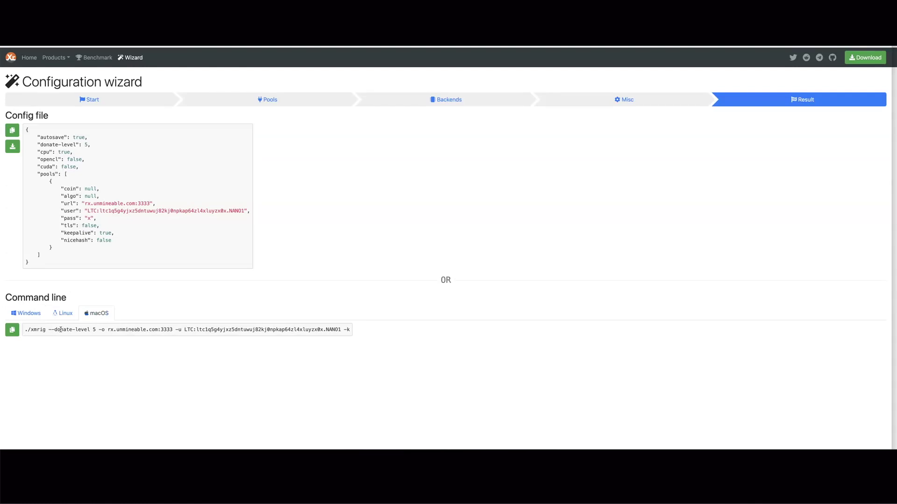
triple_click(60, 330)
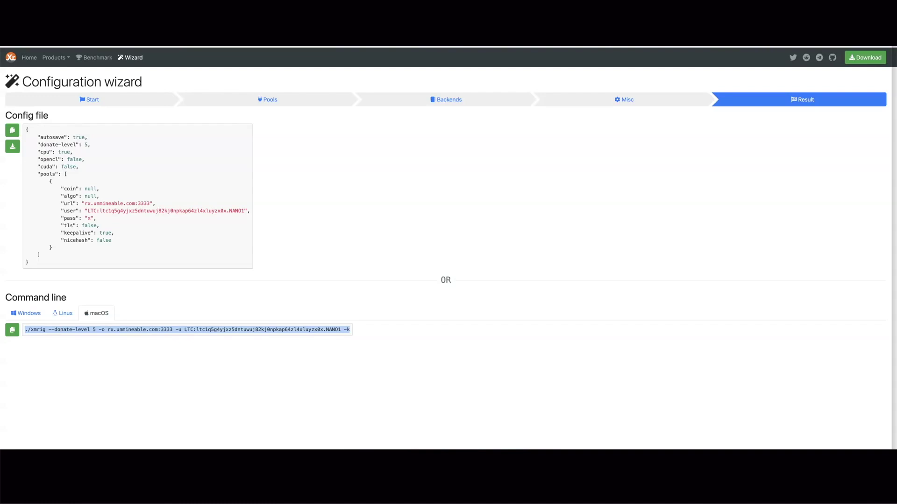
- Switch to the terminal and examine the running XMRig miner's output
key(super+Tab)
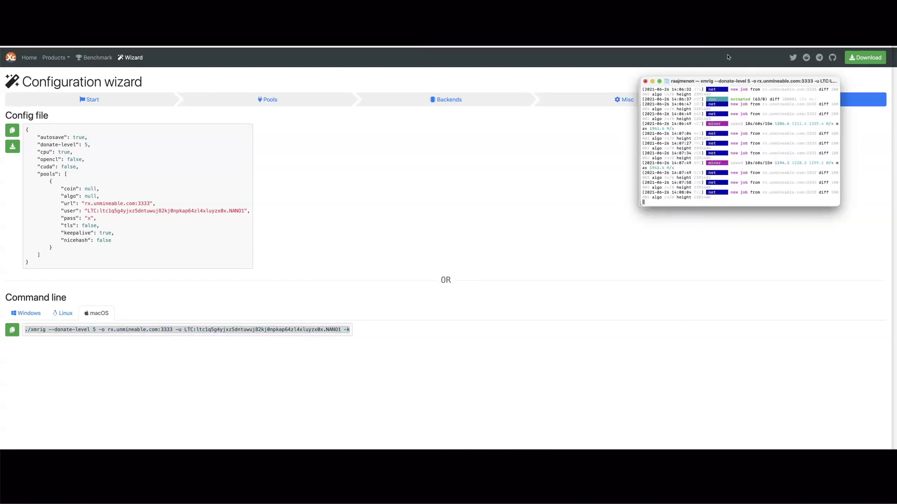
scroll(732, 130, up, 5)
scroll(731, 131, down, 5)
scroll(732, 131, up, 5)
scroll(731, 131, down, 5)
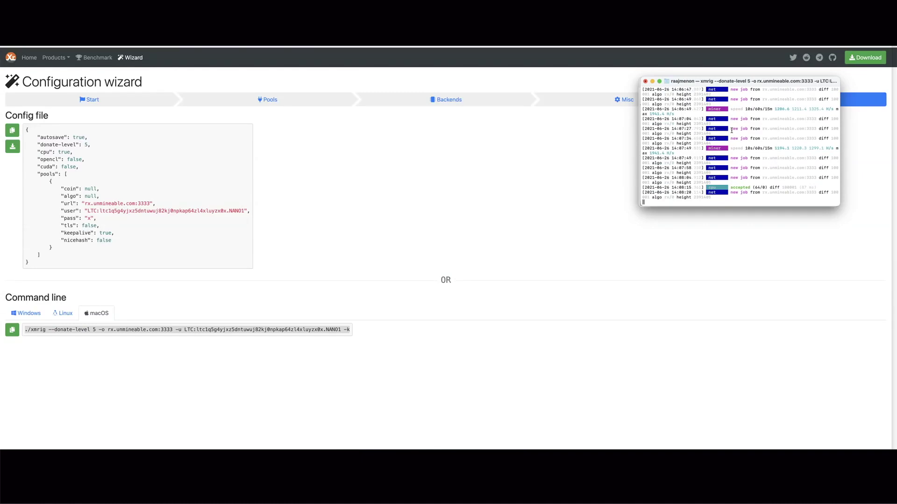
- Stop the running miner and run ./xmrig with --donate-level 5, pool rx.unmineable.com:3333, the LTC wallet user and -k
key(ctrl+c)
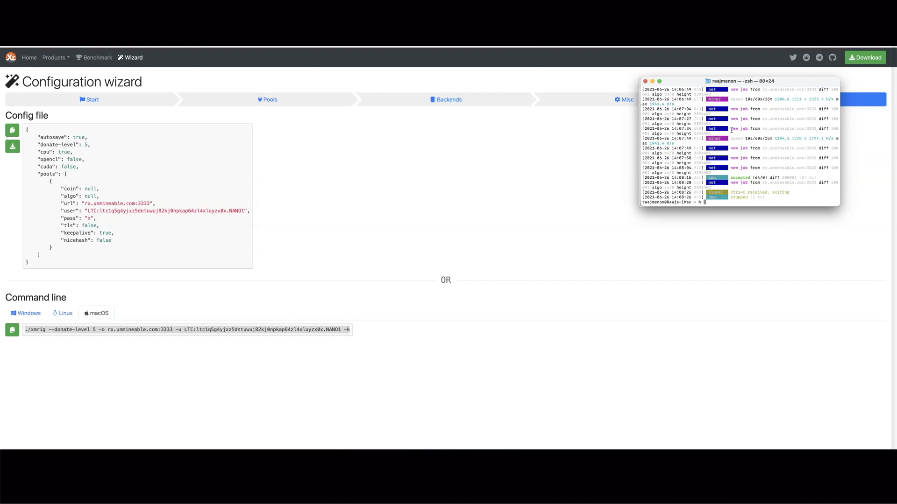
key(super+v)
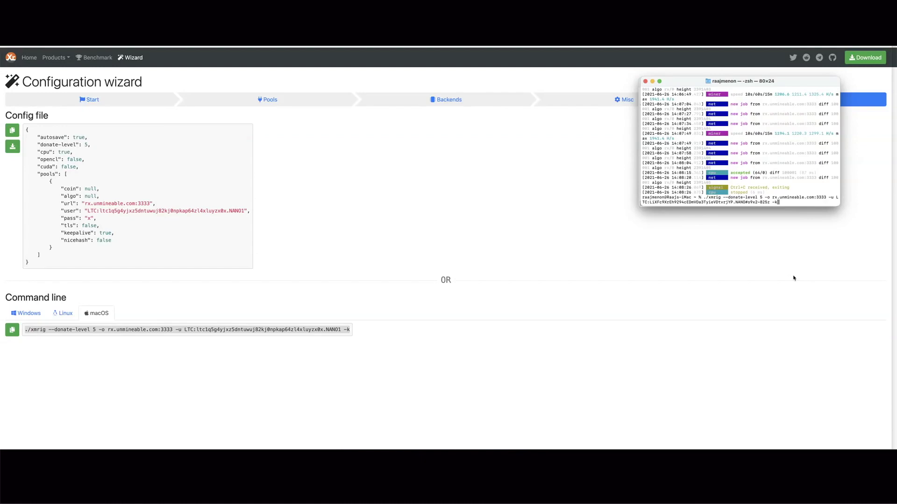
key(Return)
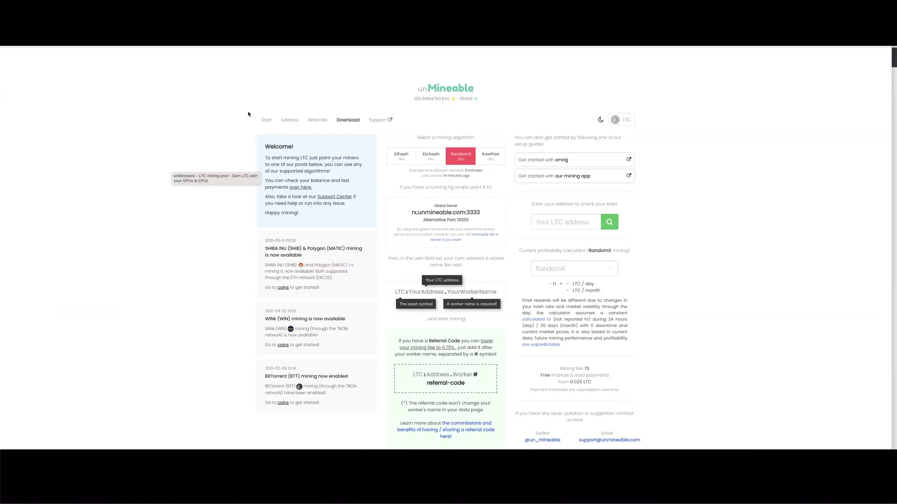
- Open the wallet's address page on unMineable and examine its LTC balance, RandomX worker statistics and the terminal's mining output
click(290, 121)
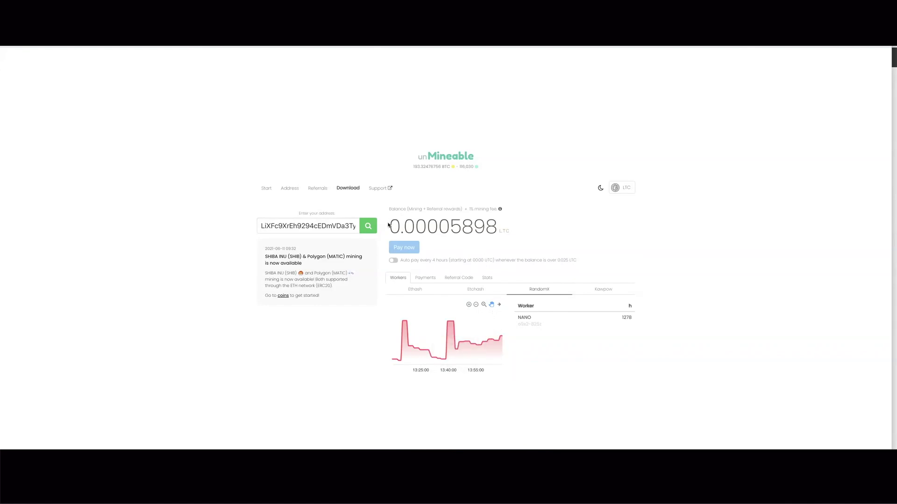
drag(389, 223, 497, 222)
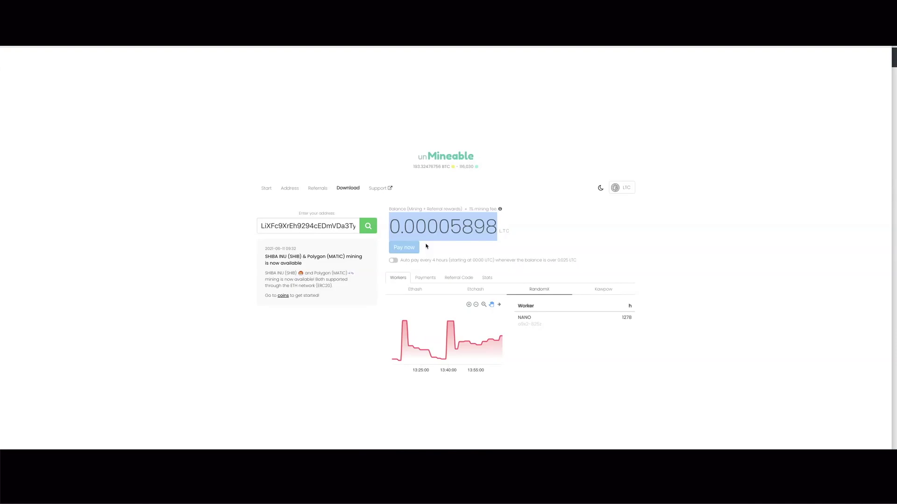
key(super+Tab)
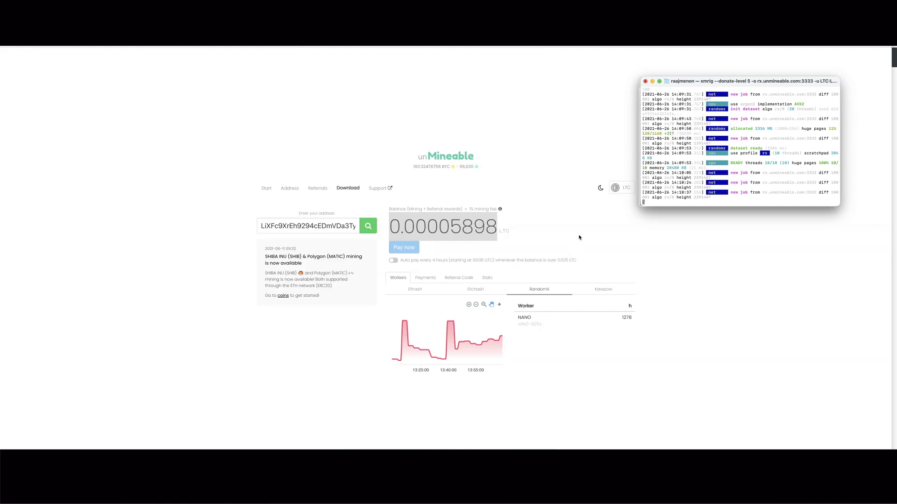
key(super+Tab)
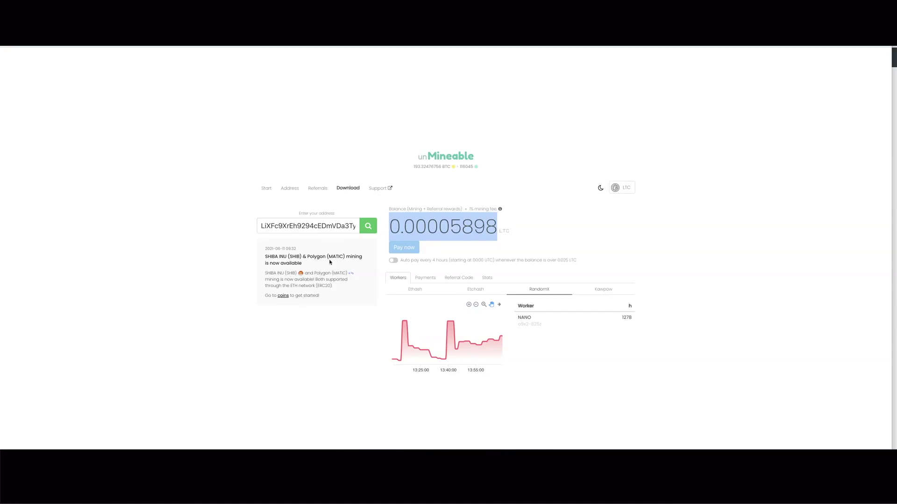
- Read unMineable's LTC start page and its referral commission details, ending on the start page
click(267, 188)
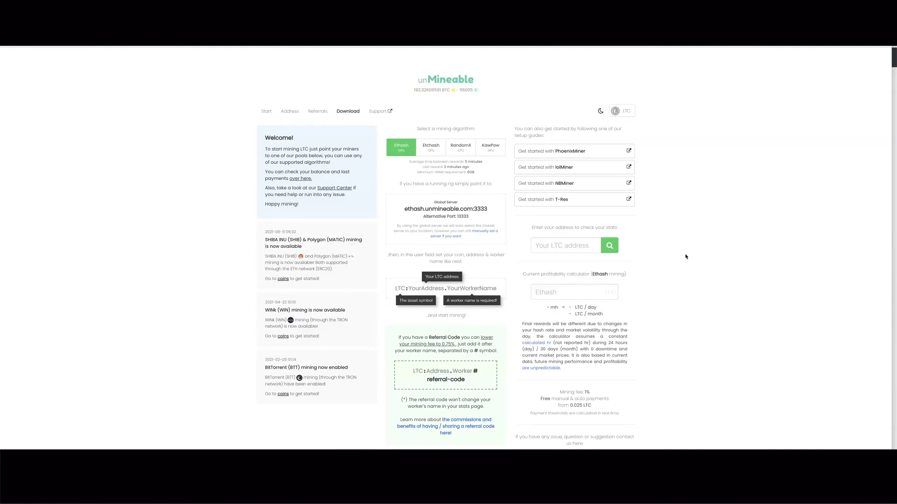
scroll(706, 252, down, 1)
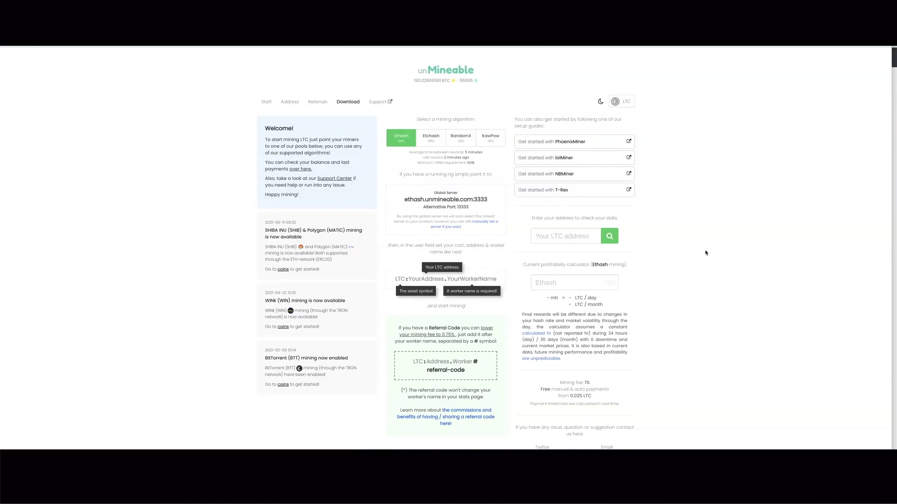
click(263, 101)
click(471, 419)
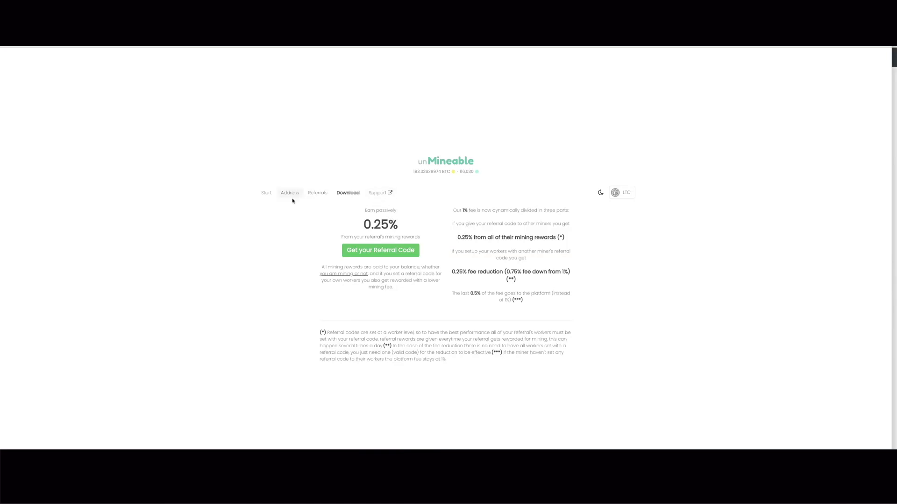
click(265, 193)
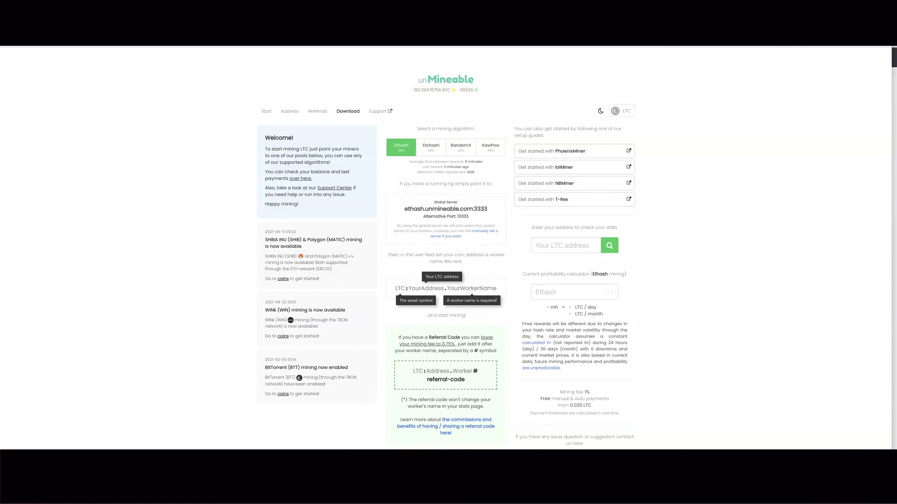
- Switch to Activity Monitor, examine the CPU usage of the xmrig process, and return to the unMineable page
click(842, 5)
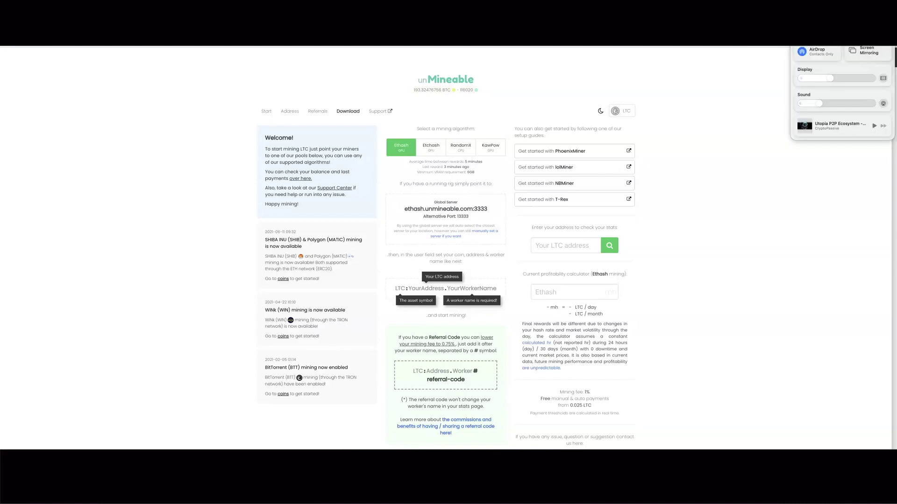
click(720, 104)
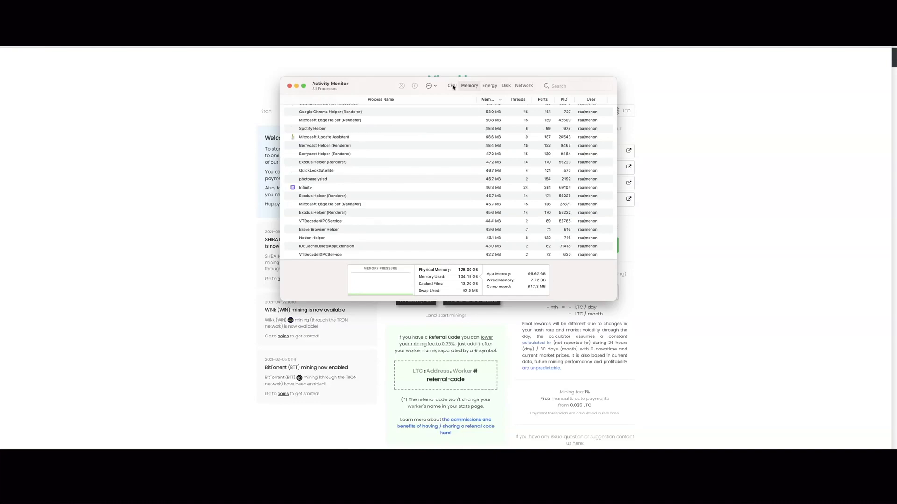
click(452, 87)
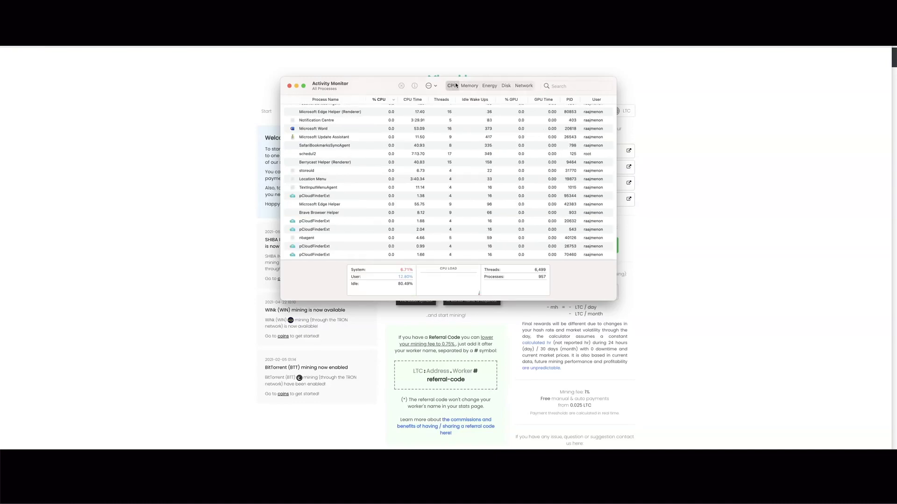
scroll(448, 152, up, 10)
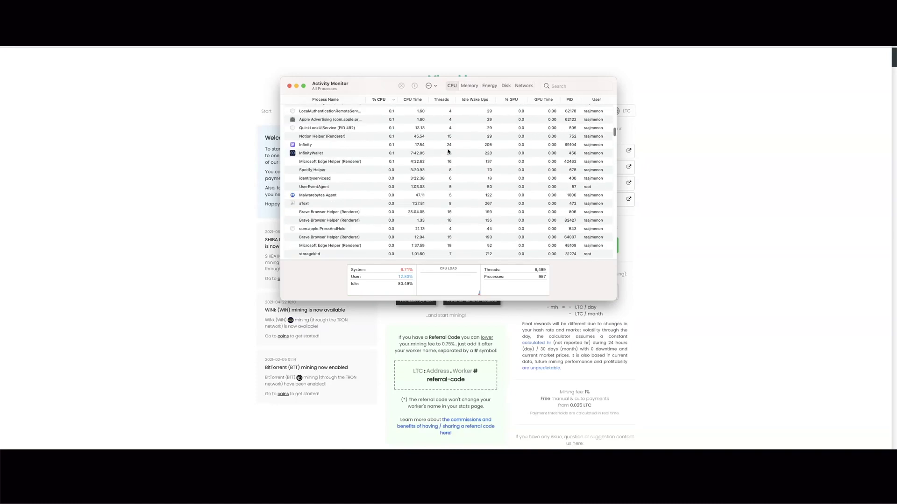
scroll(448, 152, up, 5)
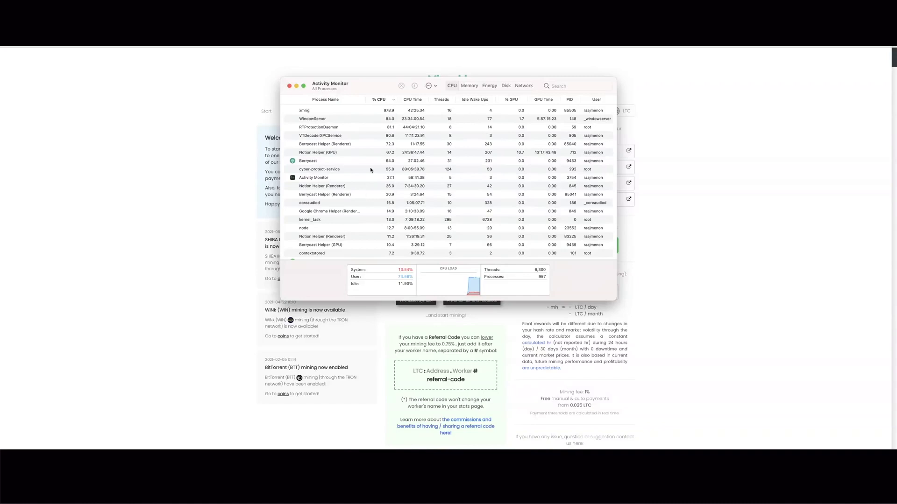
click(168, 199)
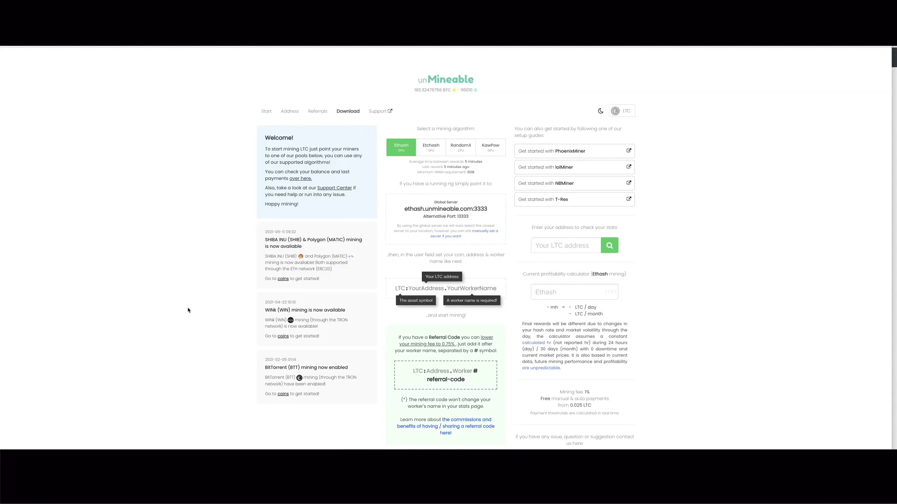
scroll(188, 310, down, 1)
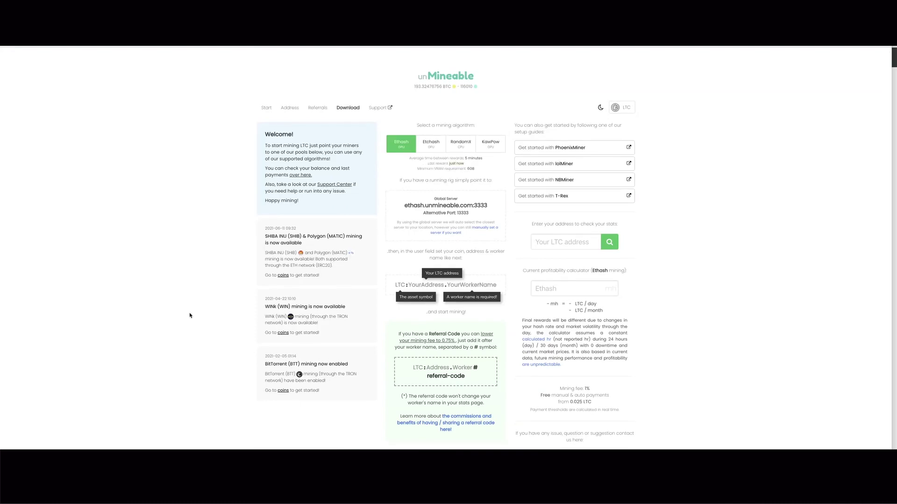